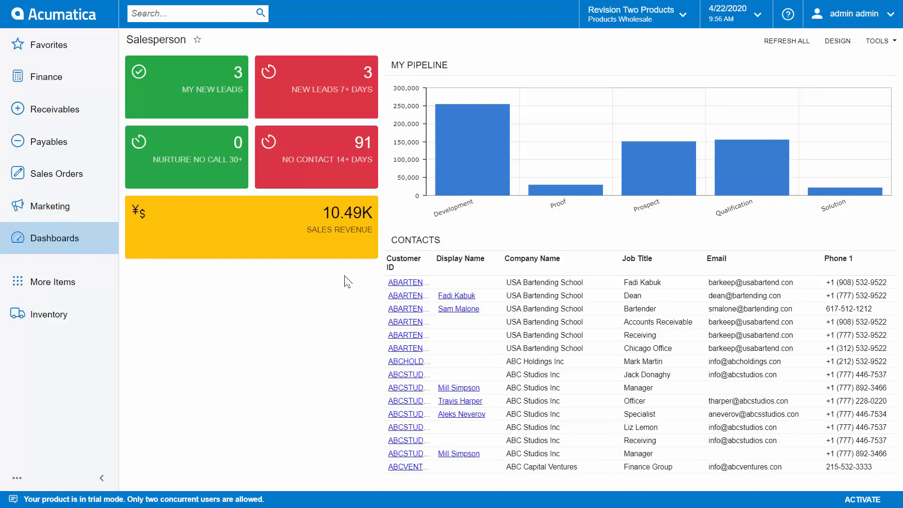
# Open the My New Leads dashboard tile and, in Outlook, view the lead for the sender of the "Welcome to ShipEngine" email.
pyautogui.click(237, 87)
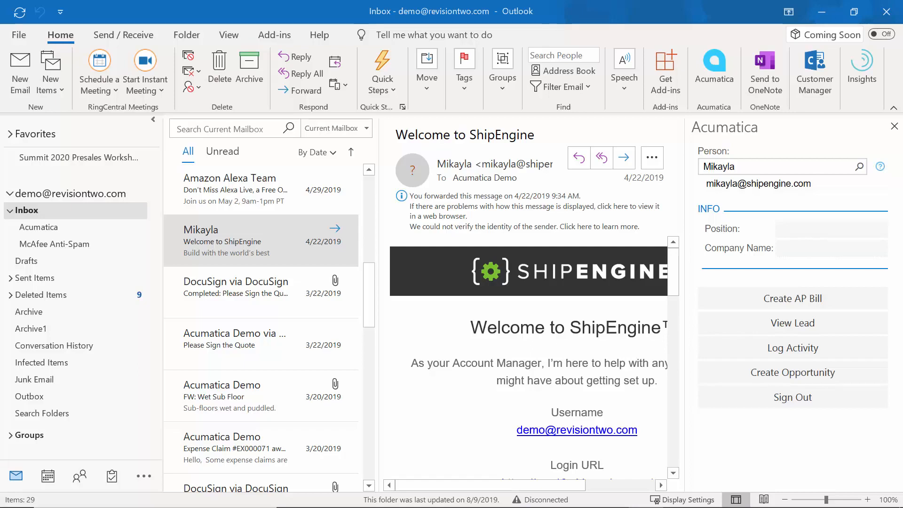
pyautogui.click(282, 253)
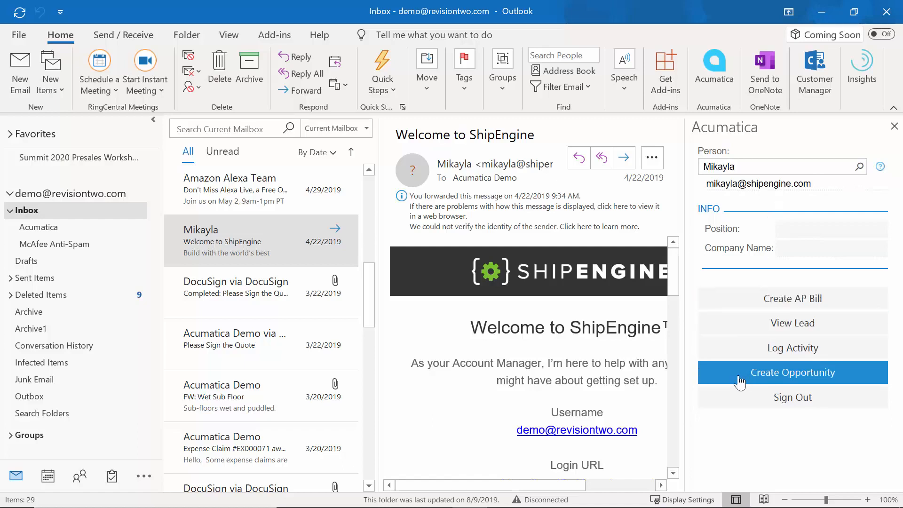
pyautogui.click(867, 323)
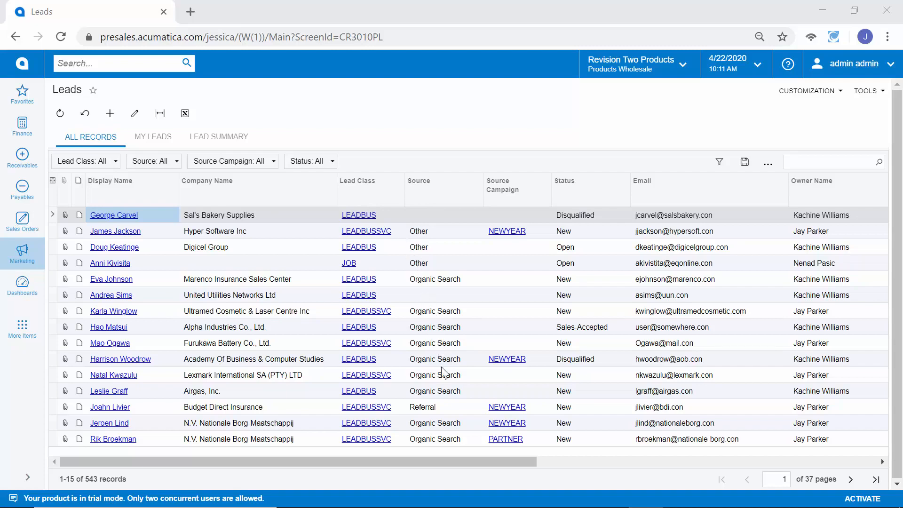
# Examine the sources and source campaigns of the records in the Leads list.
pyautogui.click(445, 377)
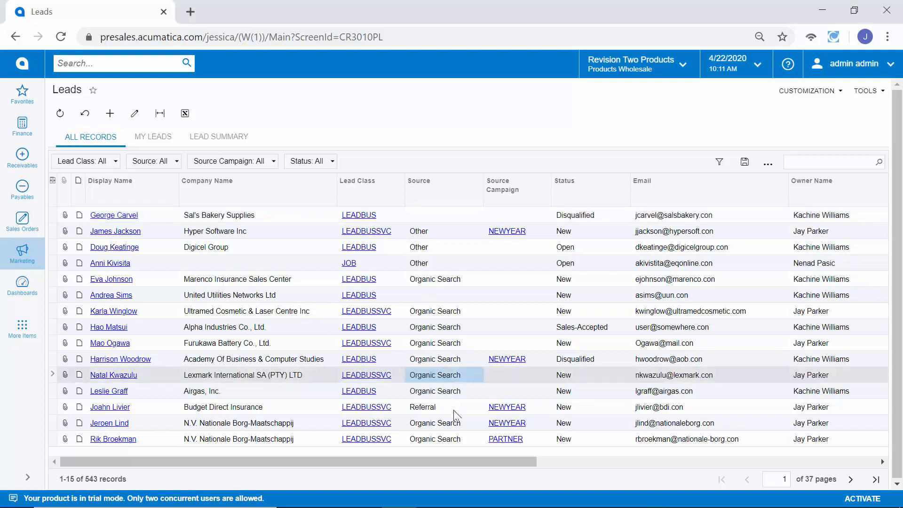
pyautogui.click(455, 408)
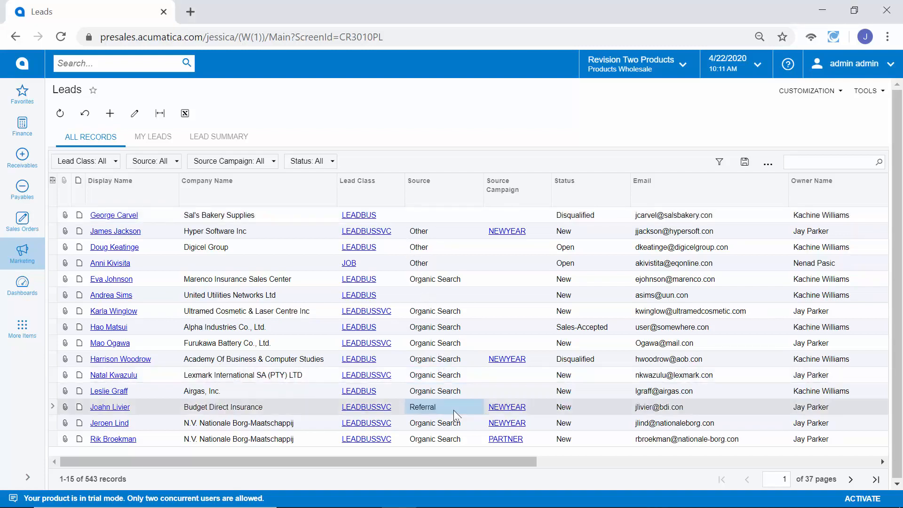
pyautogui.click(540, 362)
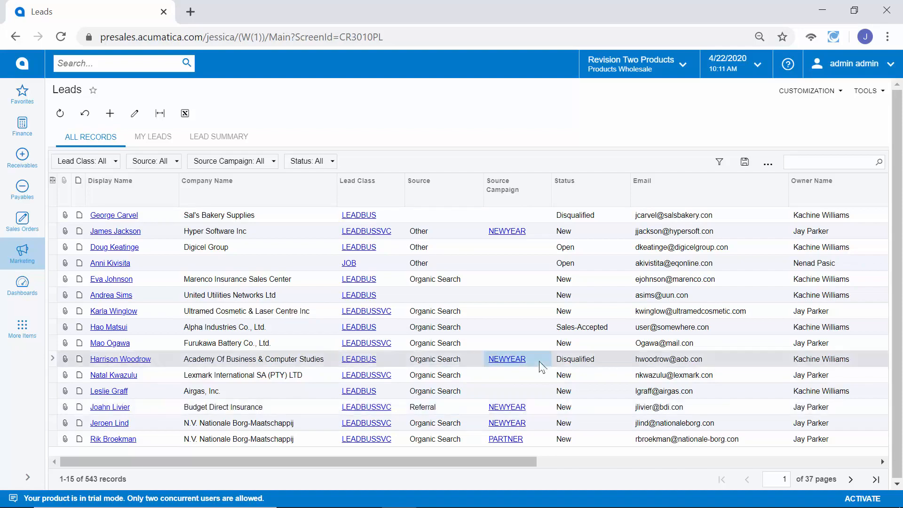
pyautogui.click(532, 443)
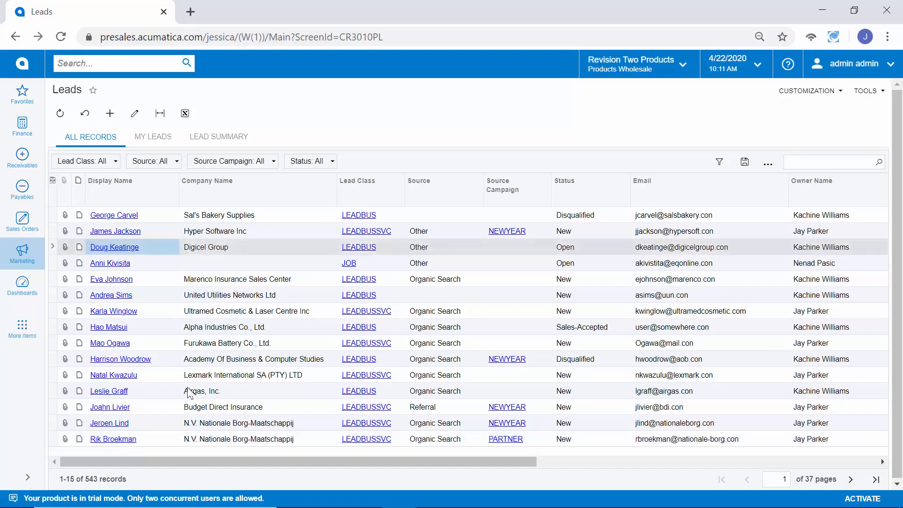
# Open the Digicel Group lead and check its owner and contact information.
pyautogui.click(128, 249)
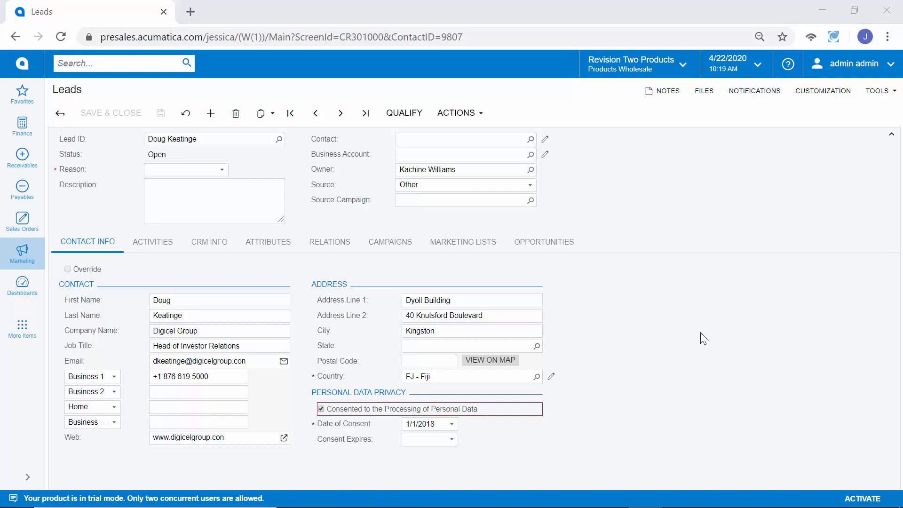
pyautogui.click(487, 170)
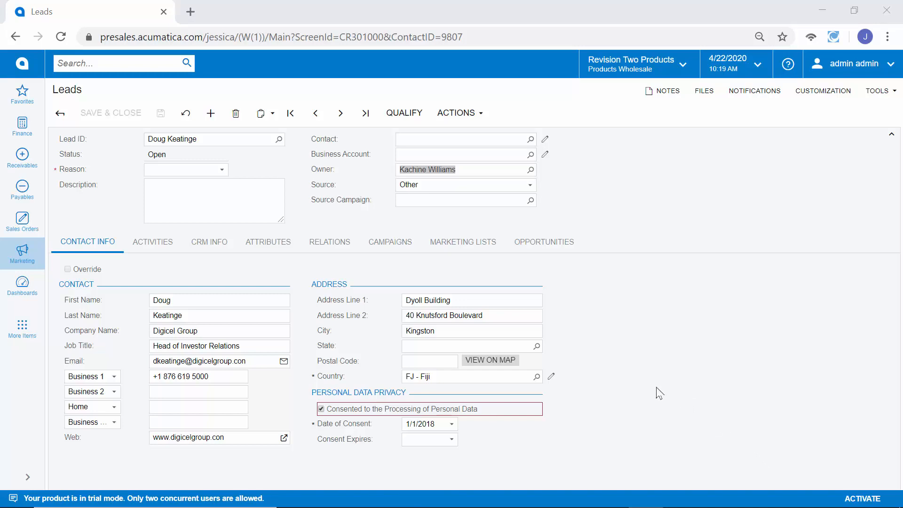
pyautogui.click(226, 314)
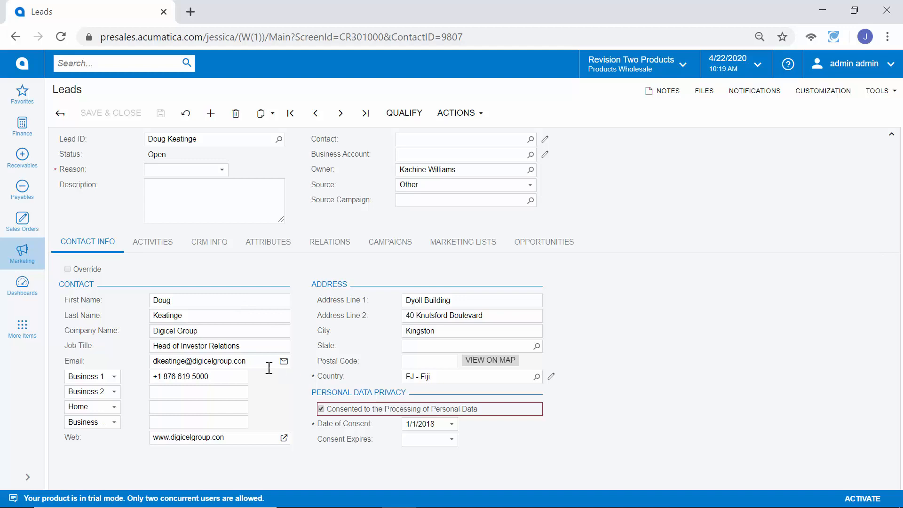
# Add a task with the summary "Follow up in 1 week" to the lead's activities, assigned to an owner in the Product Sales workgroup.
pyautogui.click(148, 243)
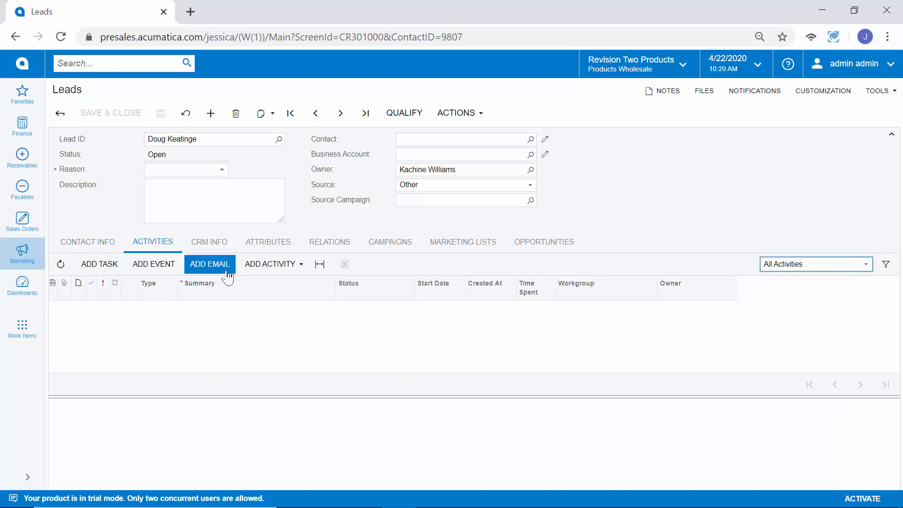
pyautogui.click(256, 272)
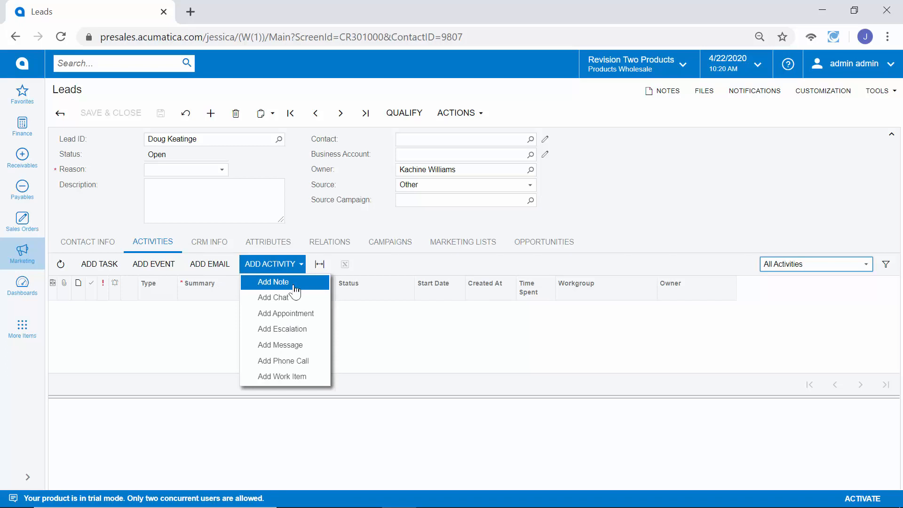
pyautogui.click(105, 270)
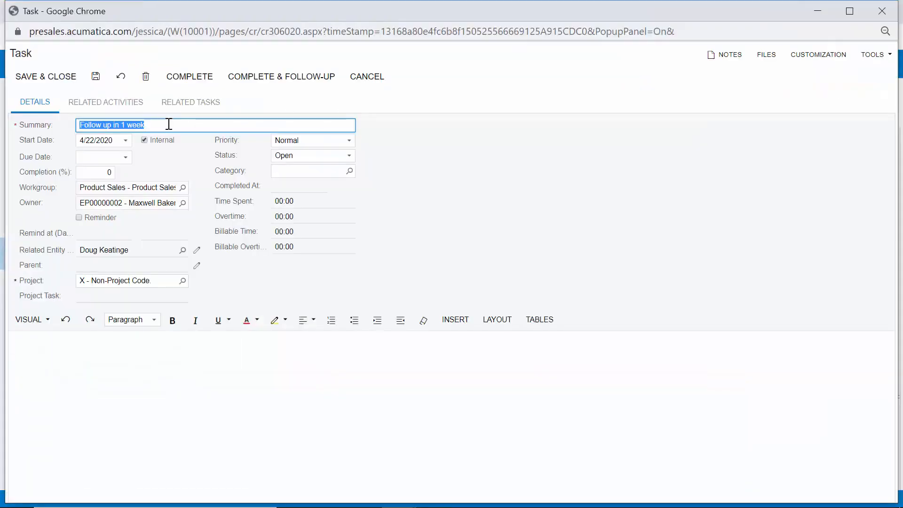
pyautogui.click(162, 203)
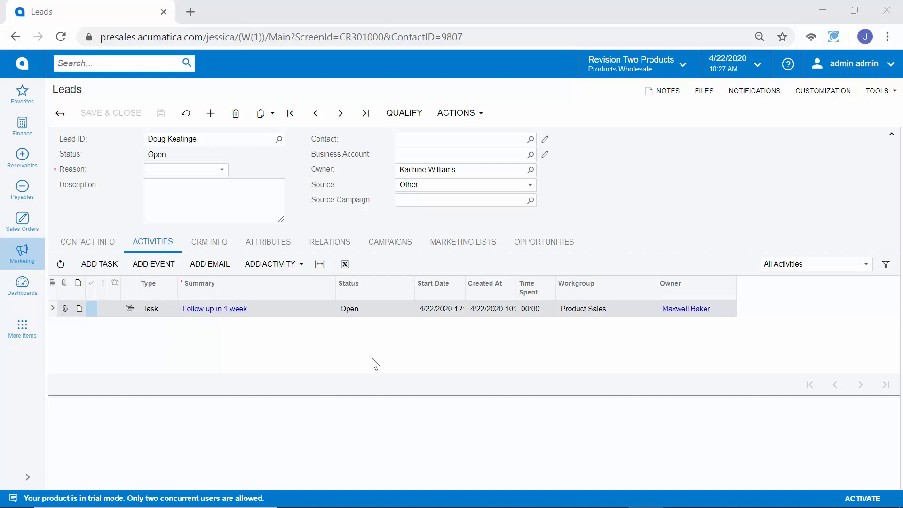
# Check the campaigns and marketing lists that the lead belongs to.
pyautogui.click(390, 241)
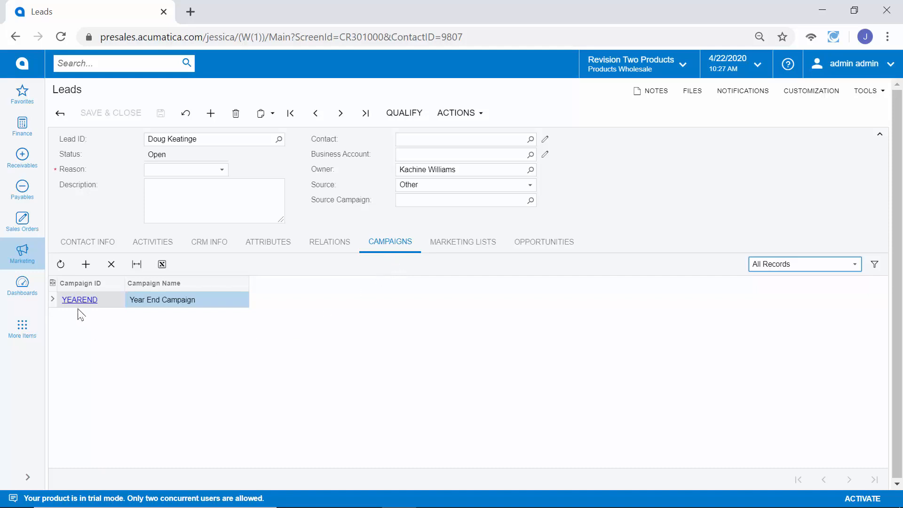
pyautogui.click(453, 245)
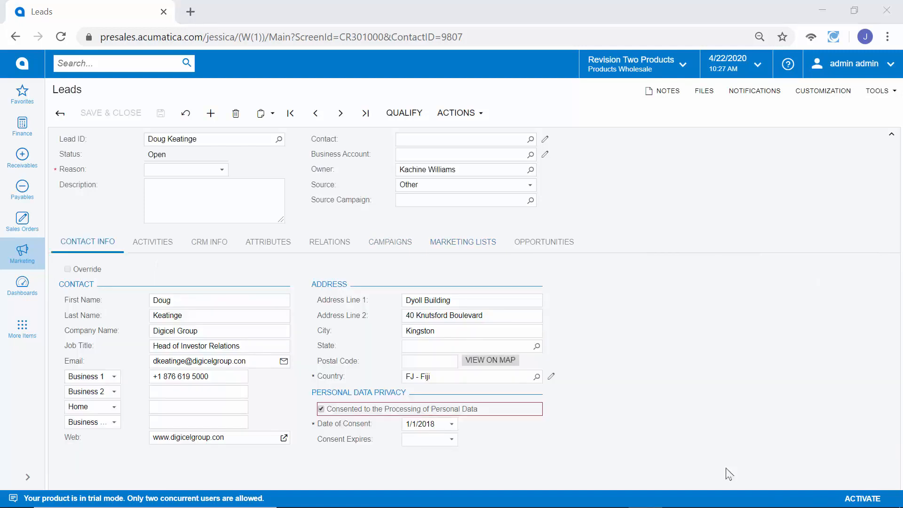
# Qualify the lead with the reason Qualified by Marketing and accept it with the reason Accepted by Sales.
pyautogui.click(422, 125)
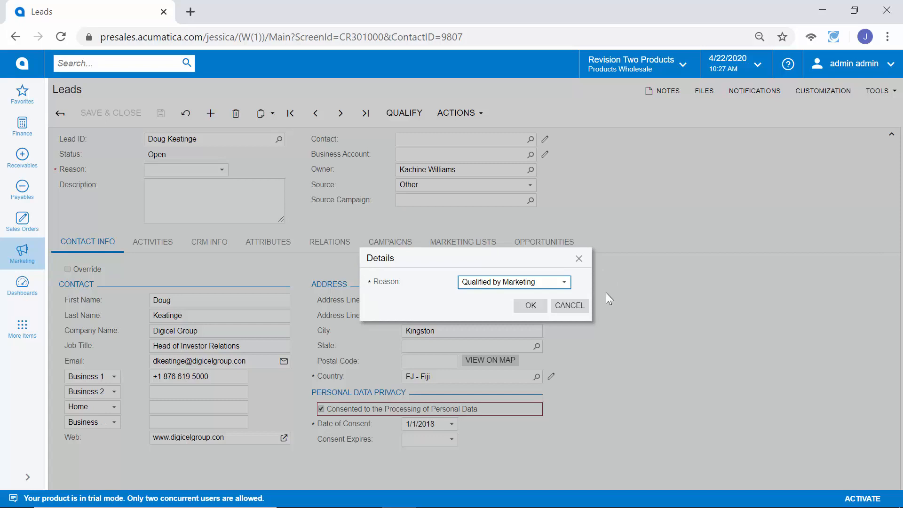
pyautogui.click(531, 305)
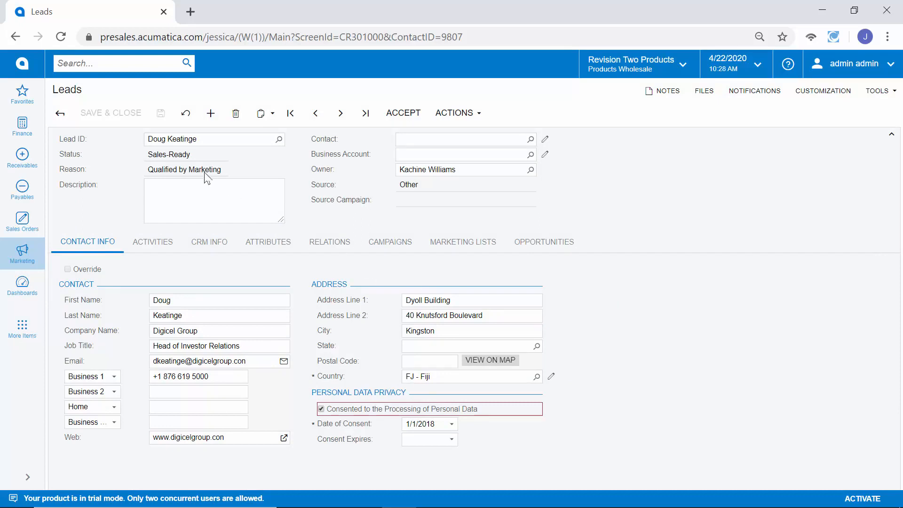
pyautogui.click(395, 122)
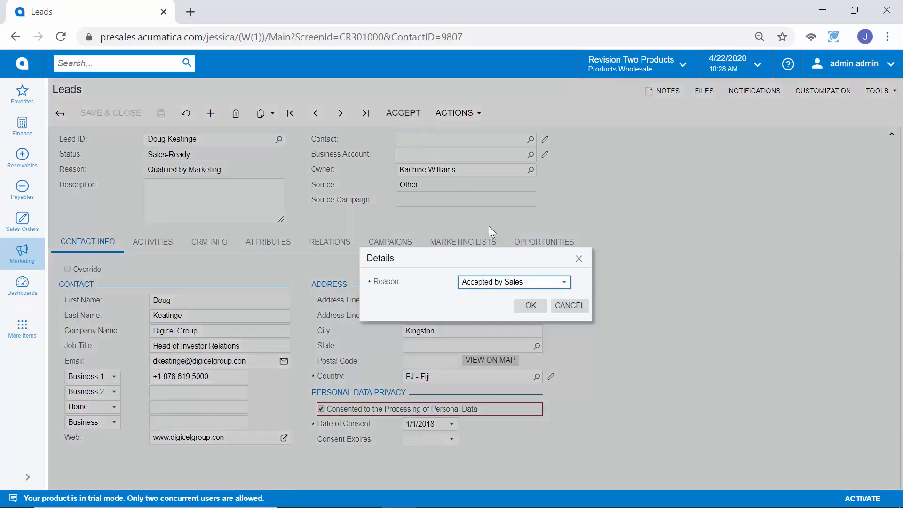
pyautogui.click(535, 306)
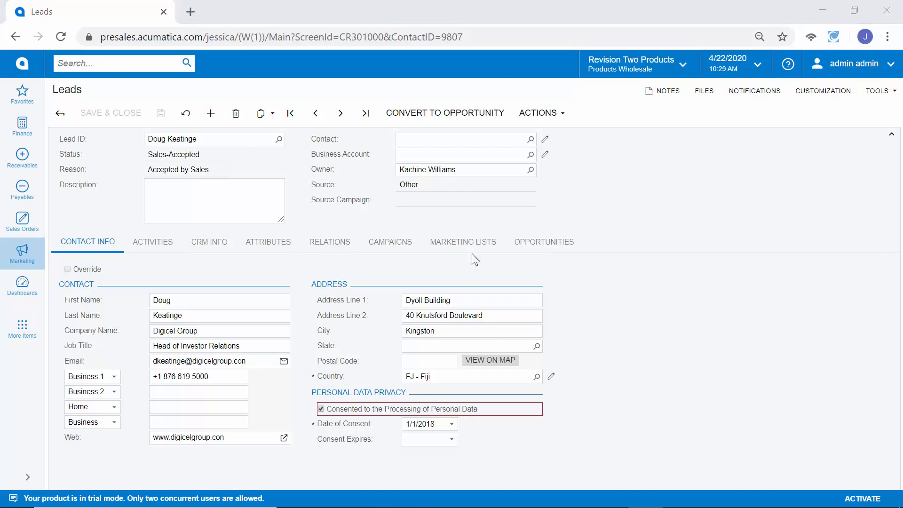
# Convert the lead to an opportunity with subject "Q3 Opportunity" and business account ID DIGICEL, and open it for review.
pyautogui.click(477, 123)
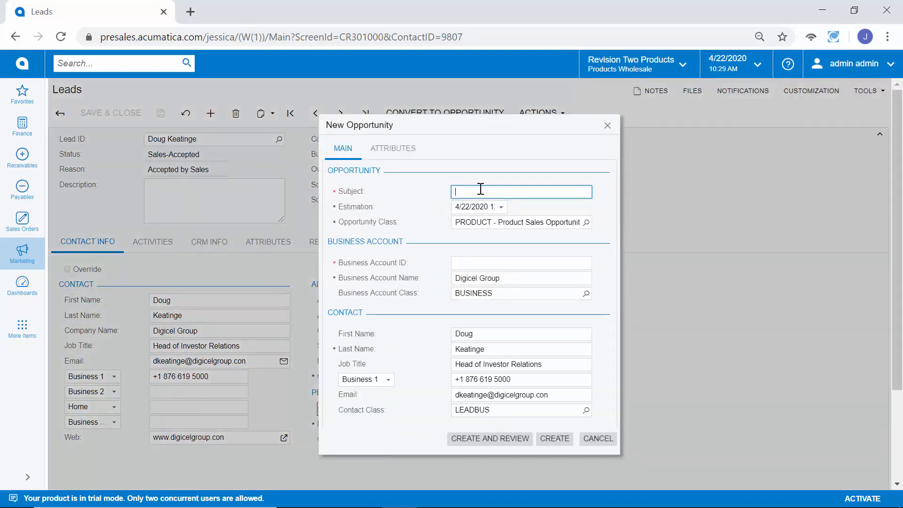
pyautogui.write('Q3 Opportunity')
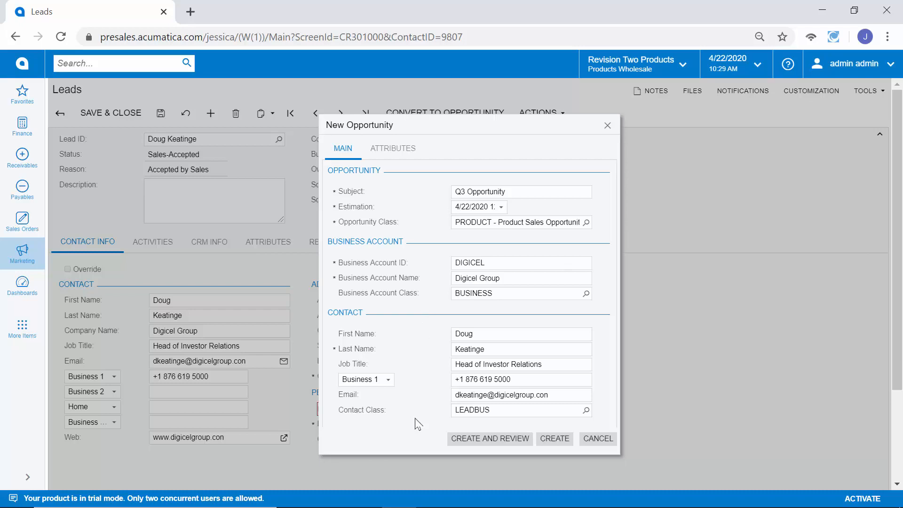
pyautogui.click(465, 439)
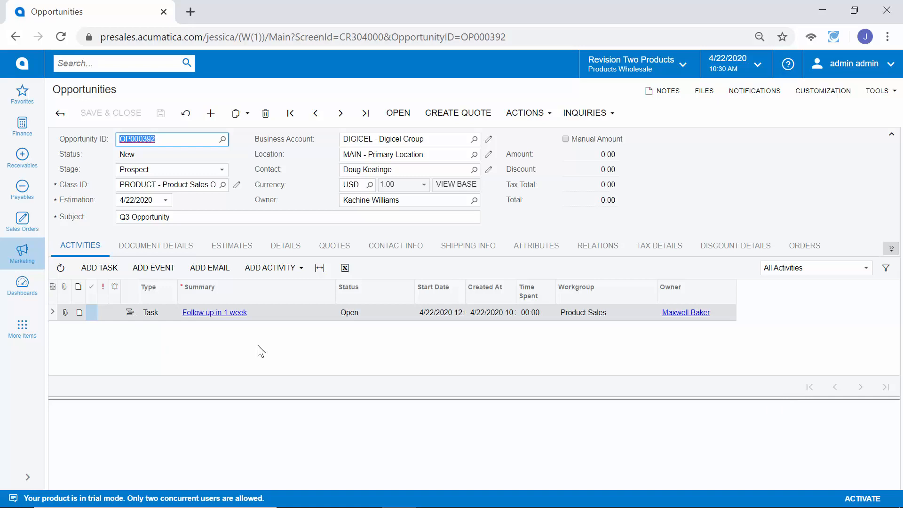
# Add the Acer Laptop Computer item AACOMPUT01 with quantity 5 to the opportunity's document details and save.
pyautogui.click(189, 248)
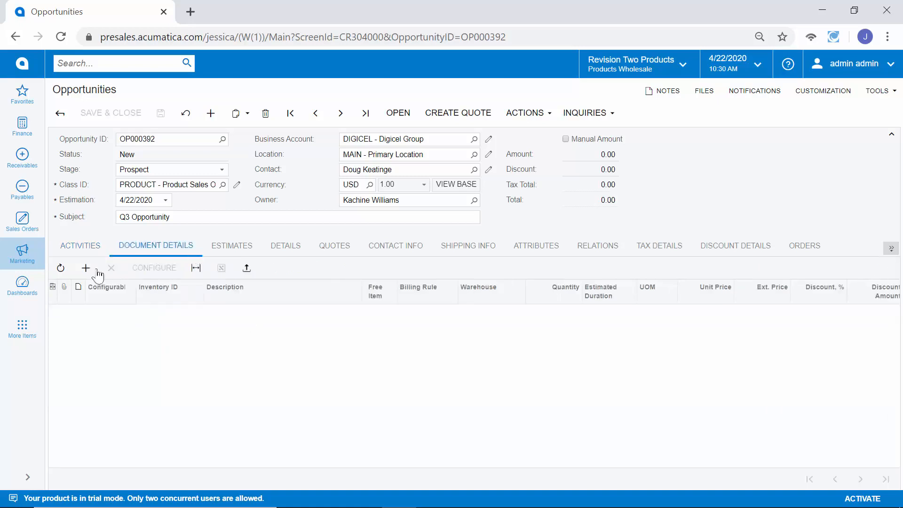
pyautogui.click(86, 268)
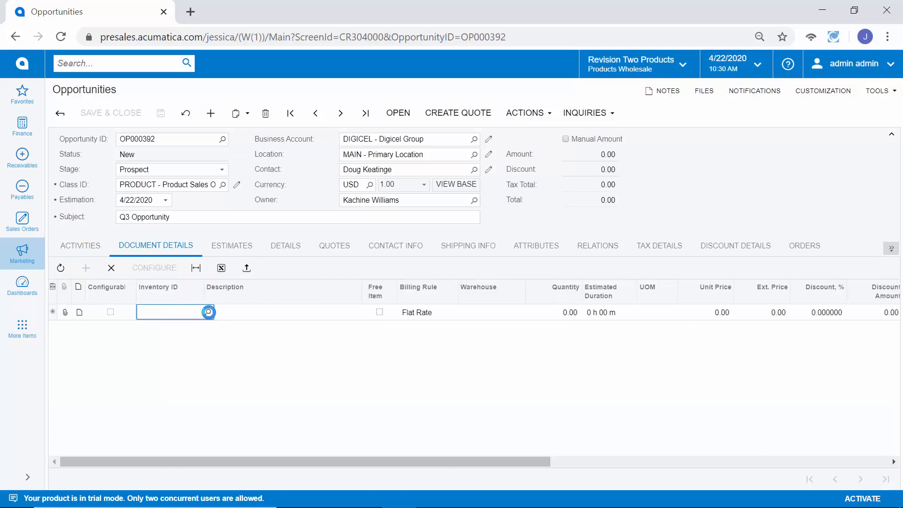
pyautogui.click(207, 312)
pyautogui.doubleClick(197, 183)
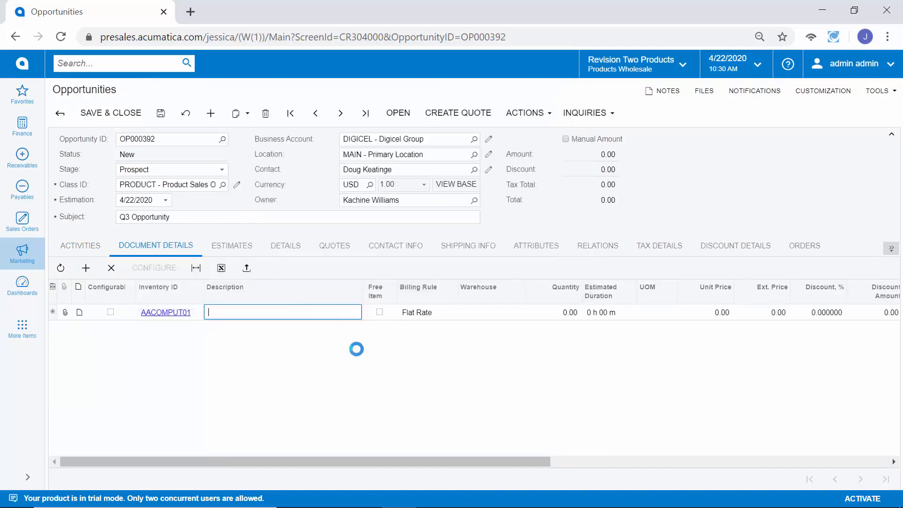
pyautogui.click(571, 315)
pyautogui.write('5')
pyautogui.press('Tab')
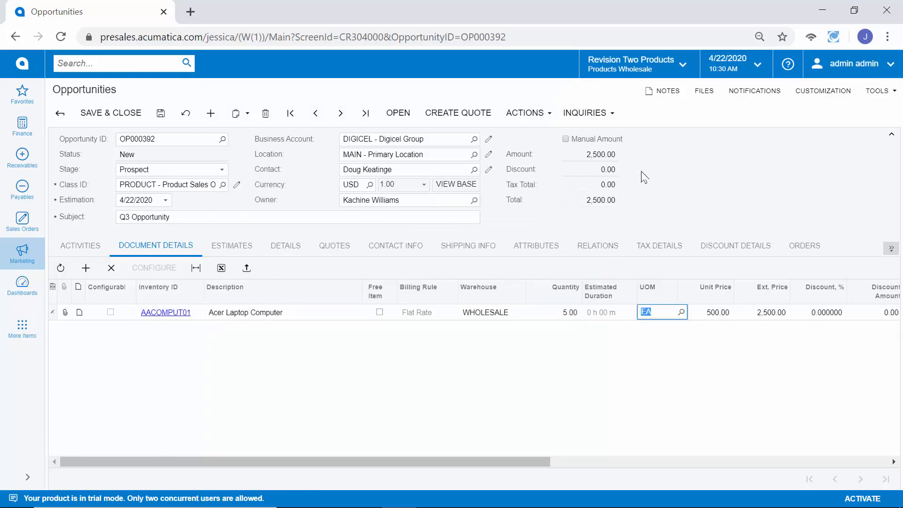
pyautogui.press('Tab')
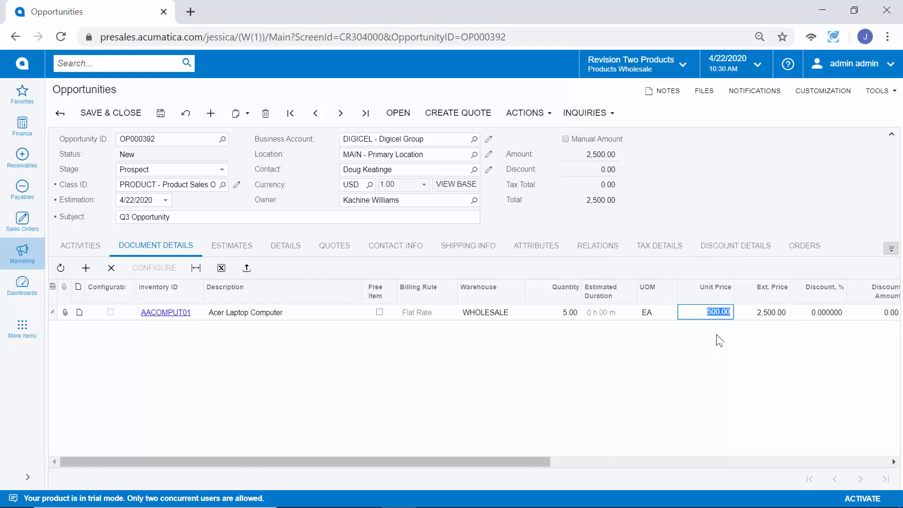
pyautogui.hotkey('ctrl', 's')
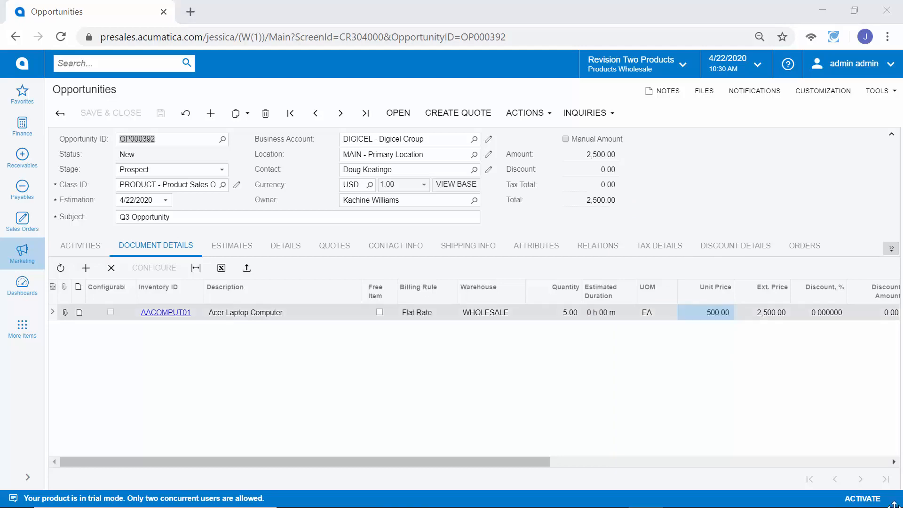
# Set the opportunity's stage to Negotiation while viewing its forecasting details.
pyautogui.click(285, 247)
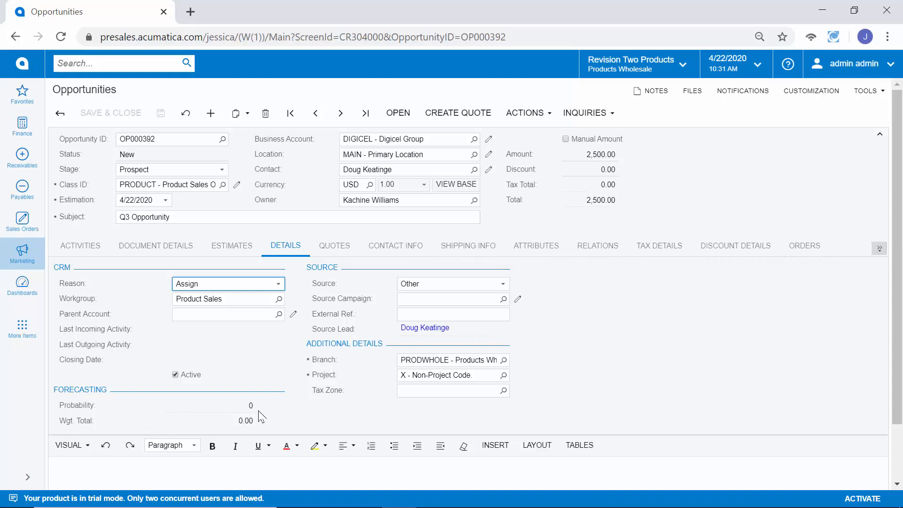
pyautogui.click(175, 171)
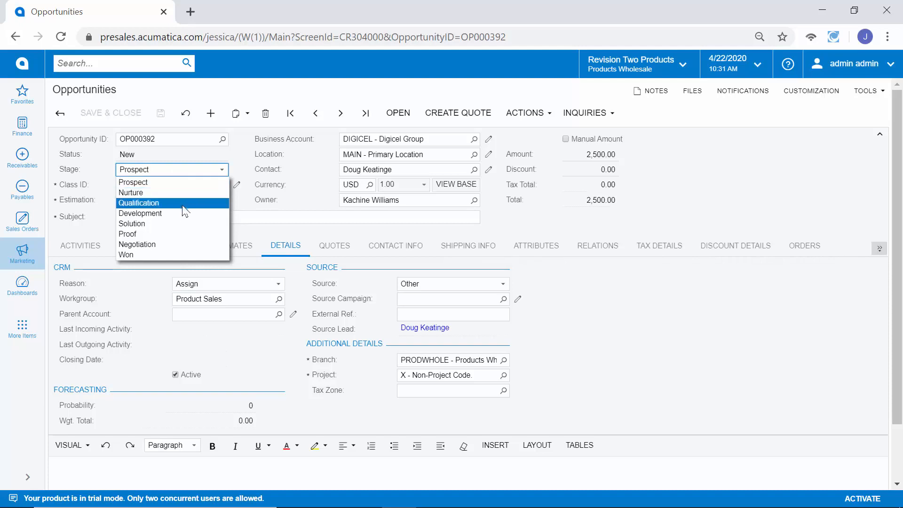
pyautogui.click(187, 245)
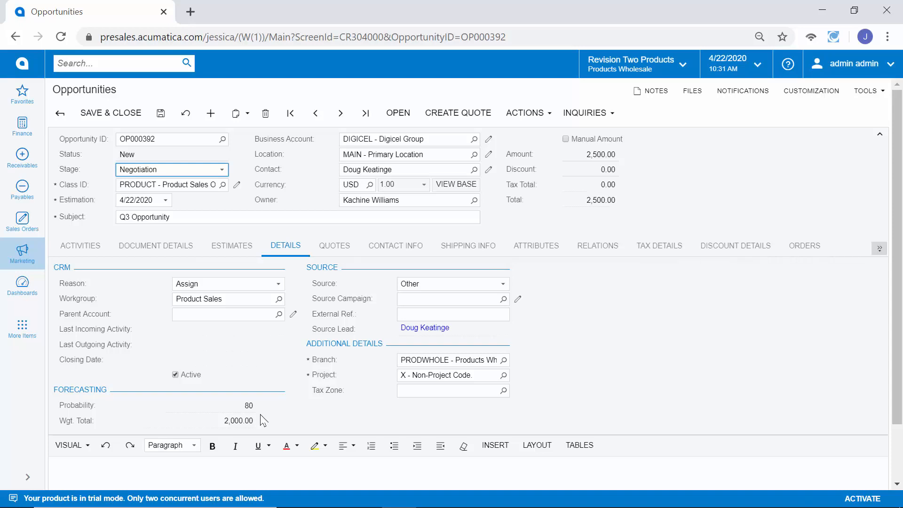
pyautogui.click(191, 170)
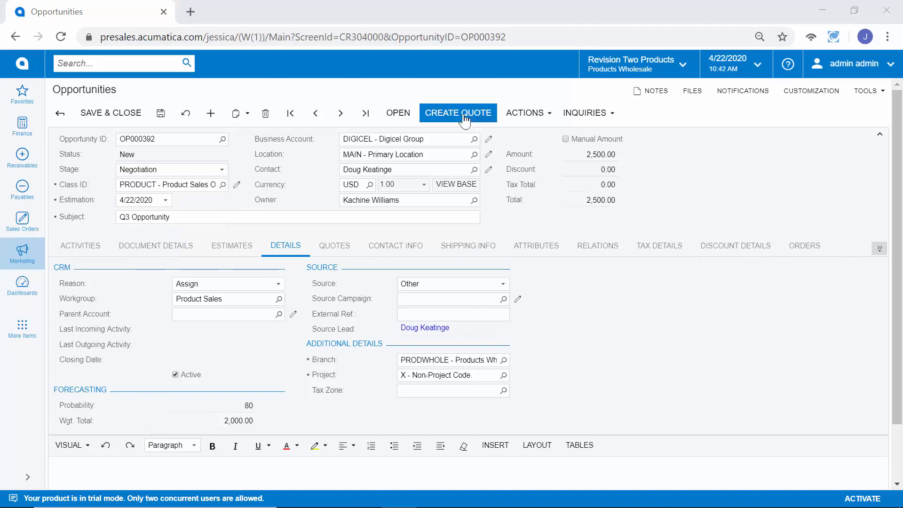
# Create a primary sales quote from the opportunity, including its details, and open it for review.
pyautogui.click(459, 113)
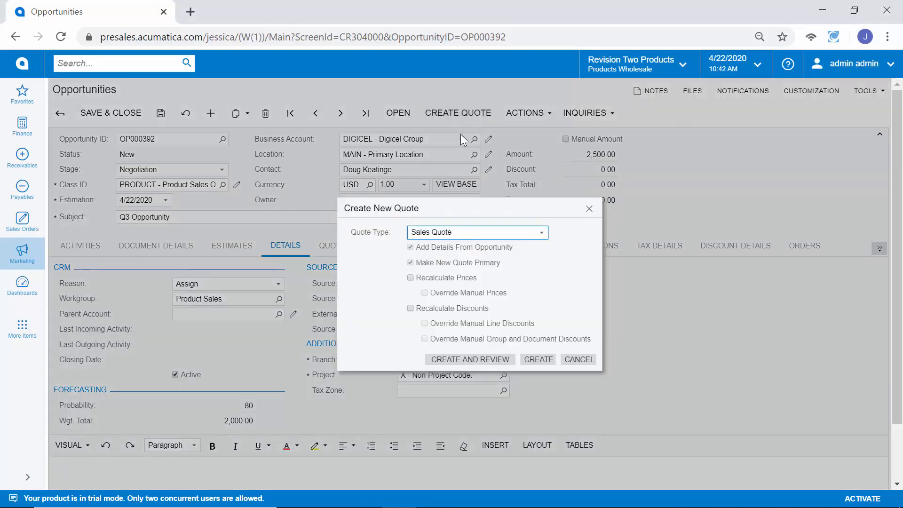
pyautogui.click(456, 360)
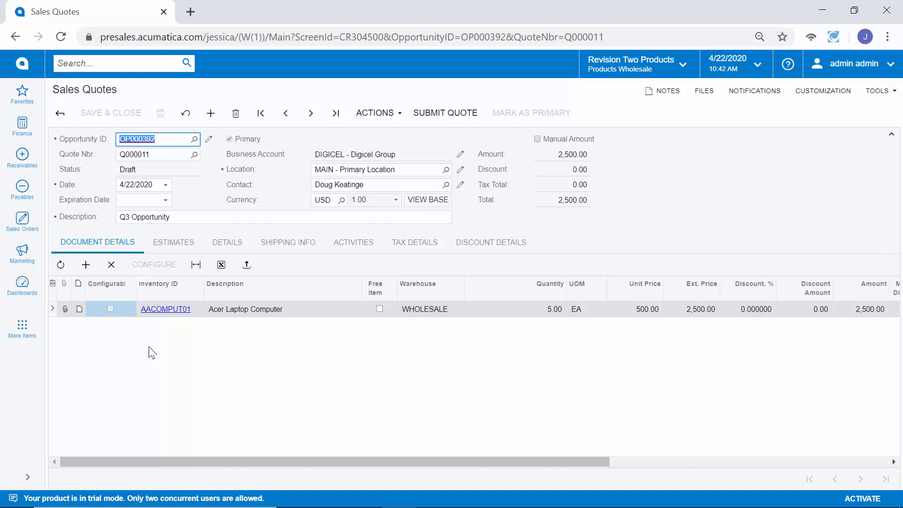
# Submit the Q3 Opportunity sales quote and send it to the contact by email.
pyautogui.click(454, 118)
pyautogui.click(376, 113)
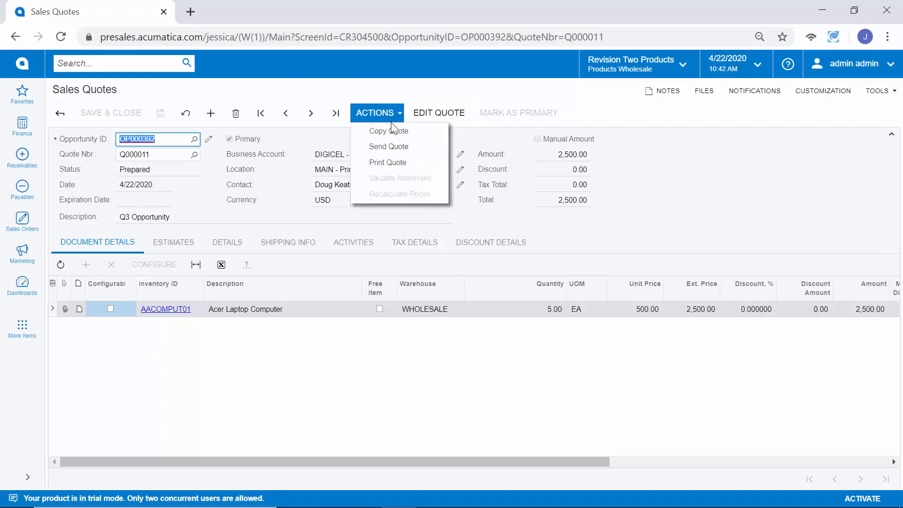
pyautogui.click(396, 153)
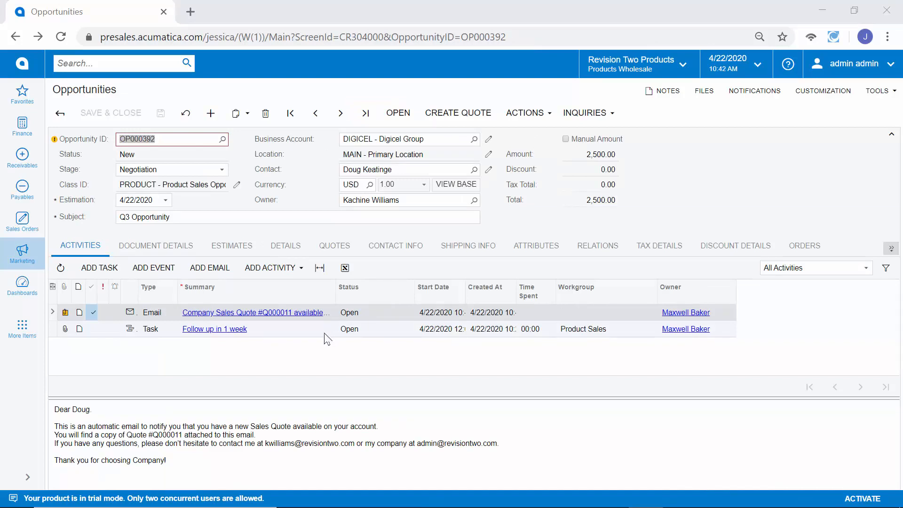
# Review the quotes recorded for the opportunity and the actions available on it.
pyautogui.click(338, 254)
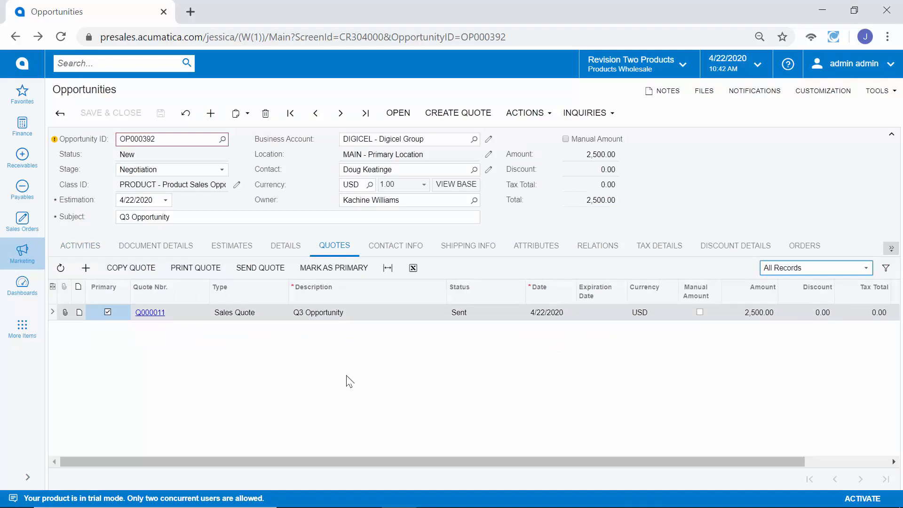
pyautogui.click(527, 121)
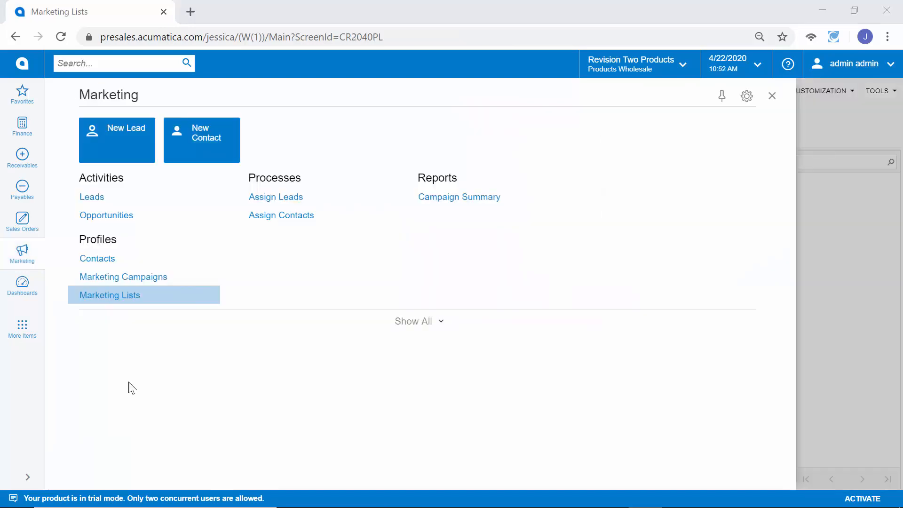
# Open the NEWLEADS marketing list and examine its configuration options and selection criteria.
pyautogui.click(110, 295)
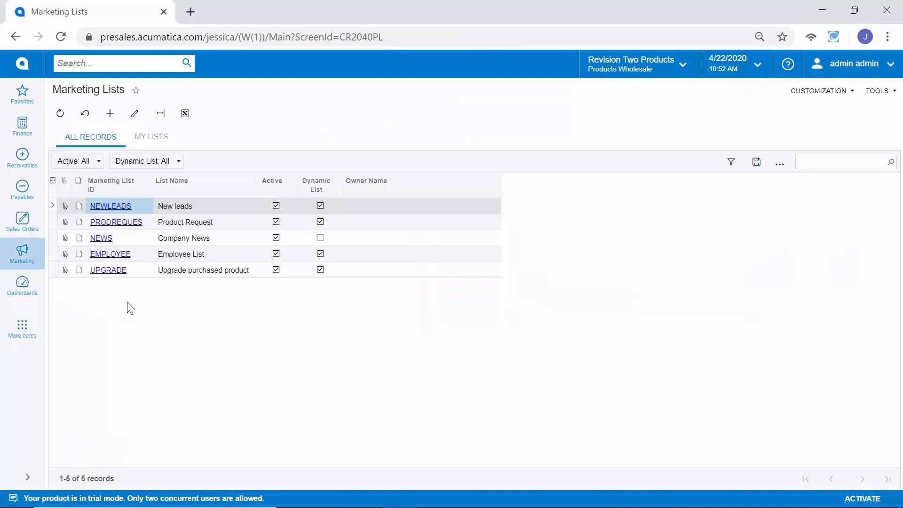
pyautogui.click(122, 209)
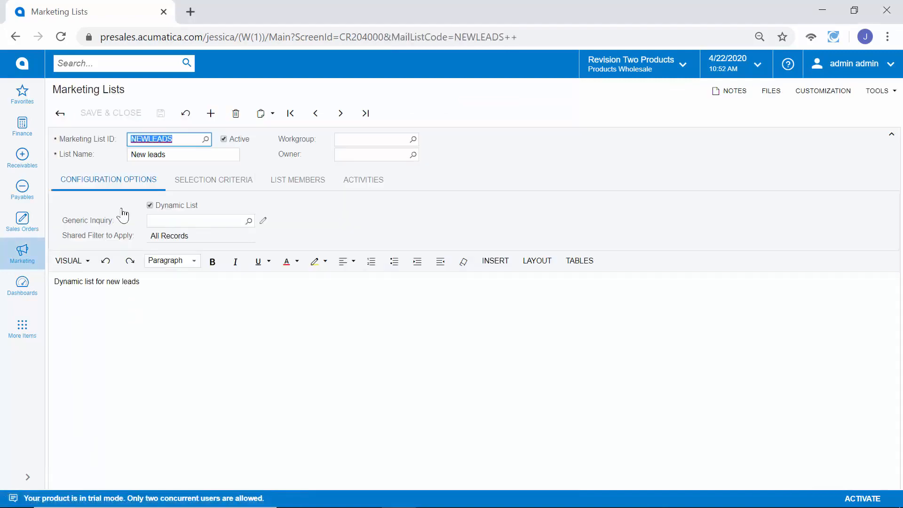
pyautogui.click(214, 193)
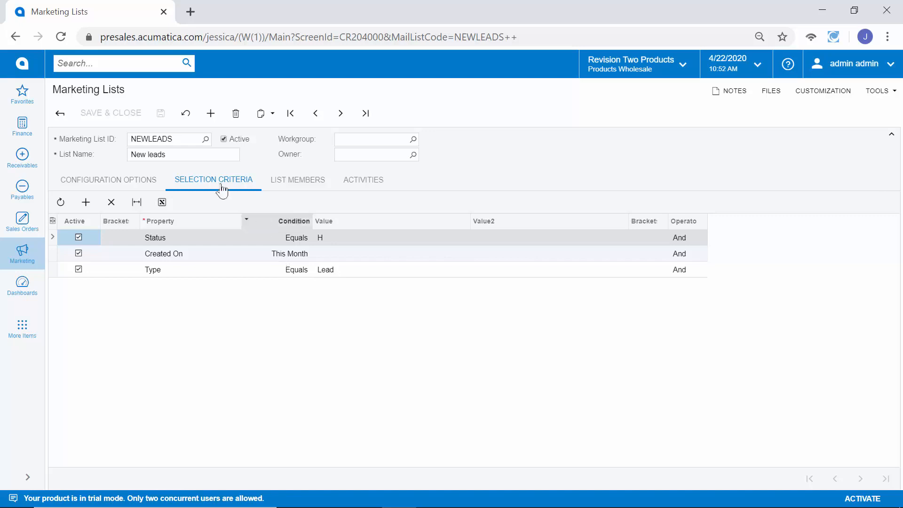
pyautogui.click(183, 154)
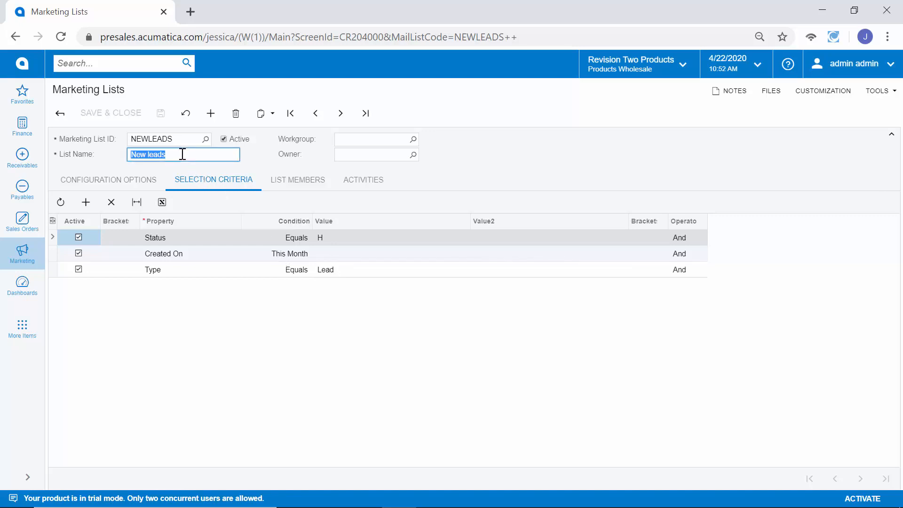
pyautogui.click(302, 256)
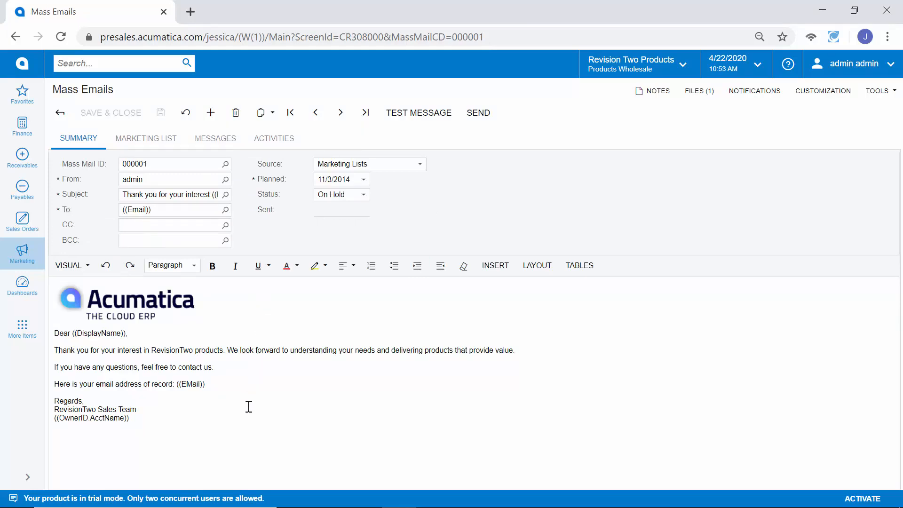
# Examine the DisplayName placeholder in the mass email's greeting and the marketing list assigned to the email.
pyautogui.doubleClick(109, 333)
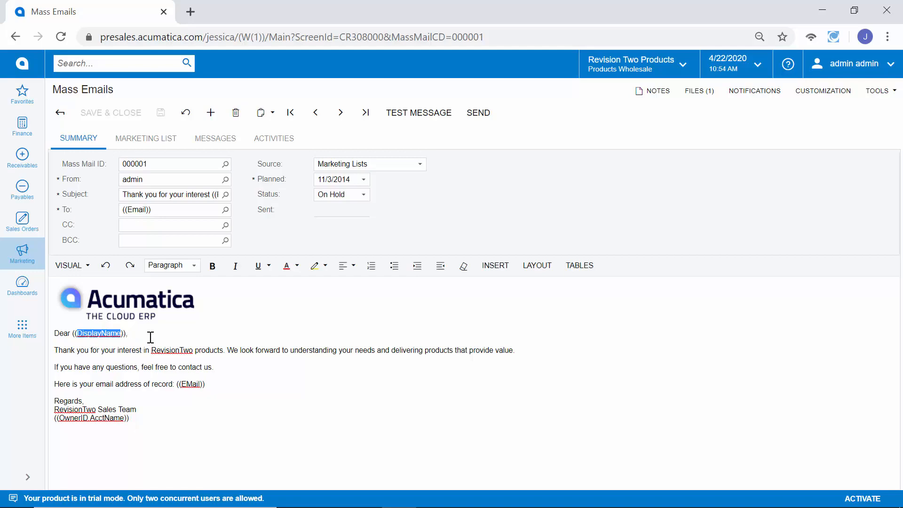
pyautogui.click(153, 148)
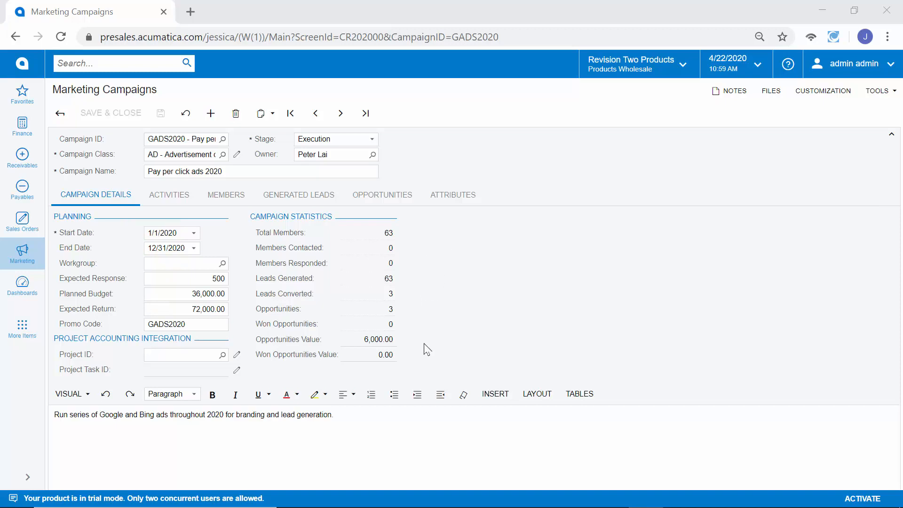
# Examine the GADS2020 campaign's generated leads, opportunities, opportunities value and promo code.
pyautogui.doubleClick(387, 279)
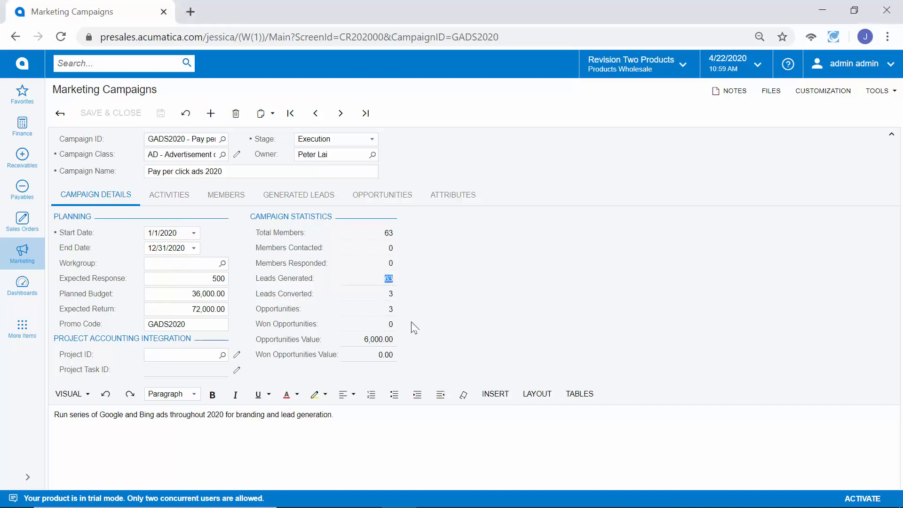
pyautogui.doubleClick(391, 309)
pyautogui.doubleClick(379, 339)
pyautogui.doubleClick(198, 323)
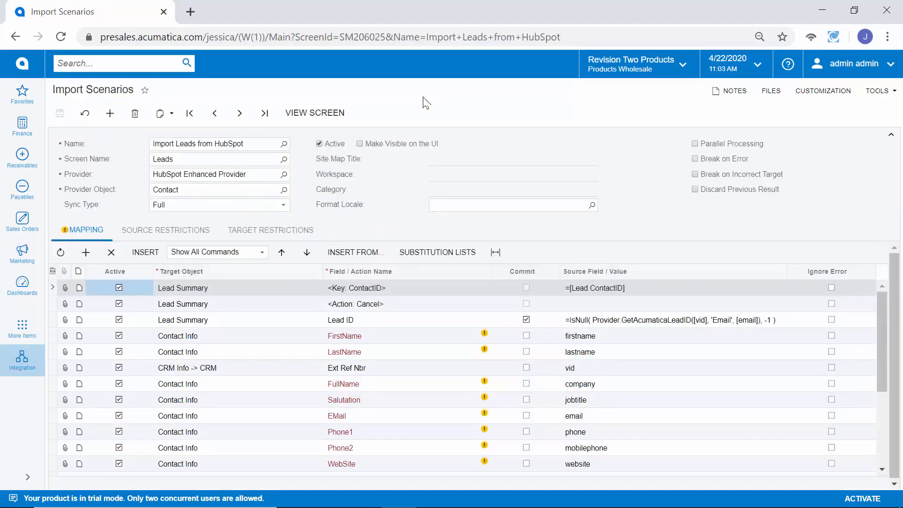
# Examine the provider and name of the import scenario that brings leads in from HubSpot.
pyautogui.click(251, 177)
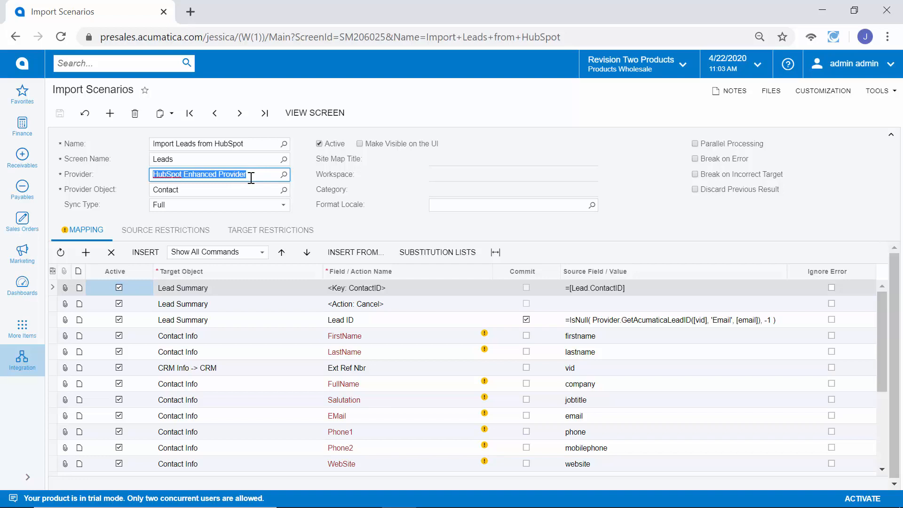
pyautogui.click(250, 144)
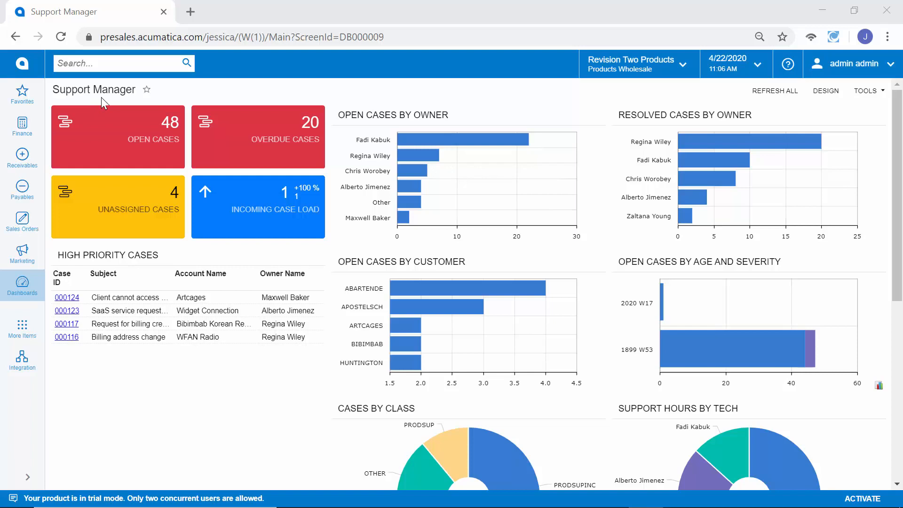
# Open the high-priority case about the client who cannot access the system from the Support Manager dashboard, and review its details and activities.
pyautogui.moveTo(633, 232)
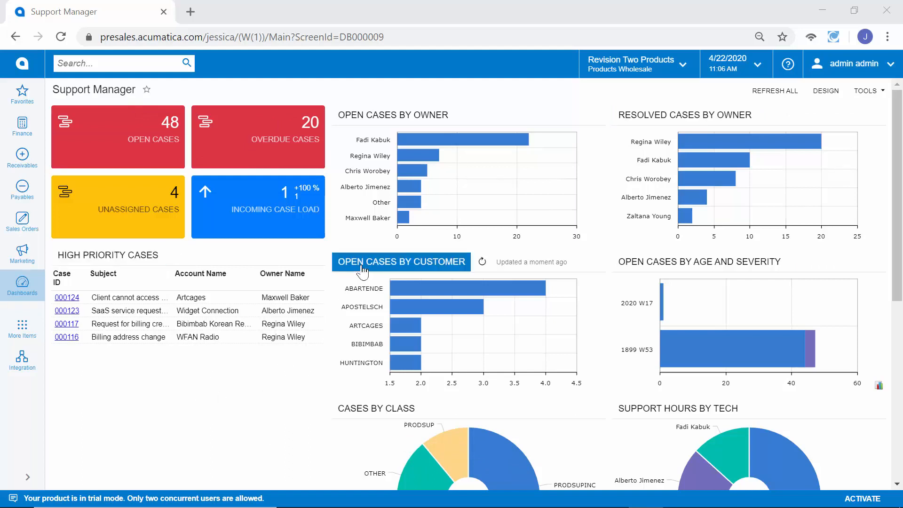
pyautogui.click(68, 297)
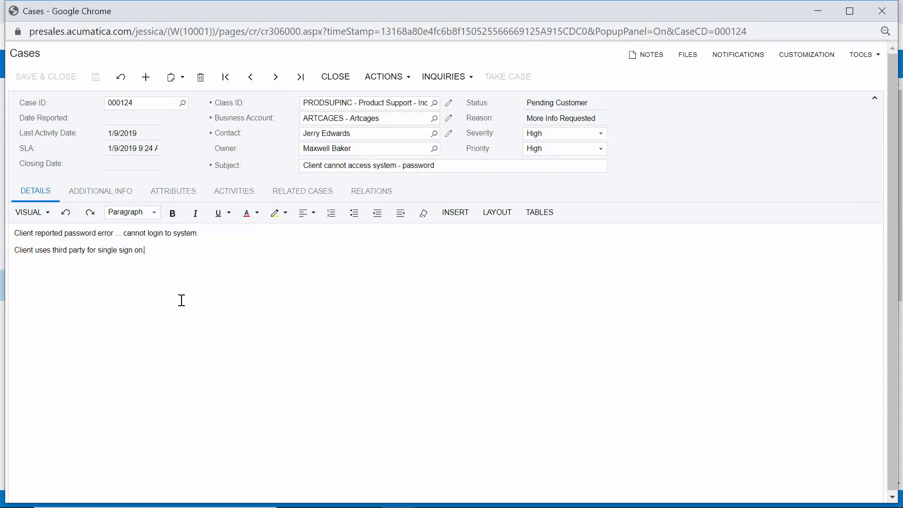
pyautogui.click(237, 195)
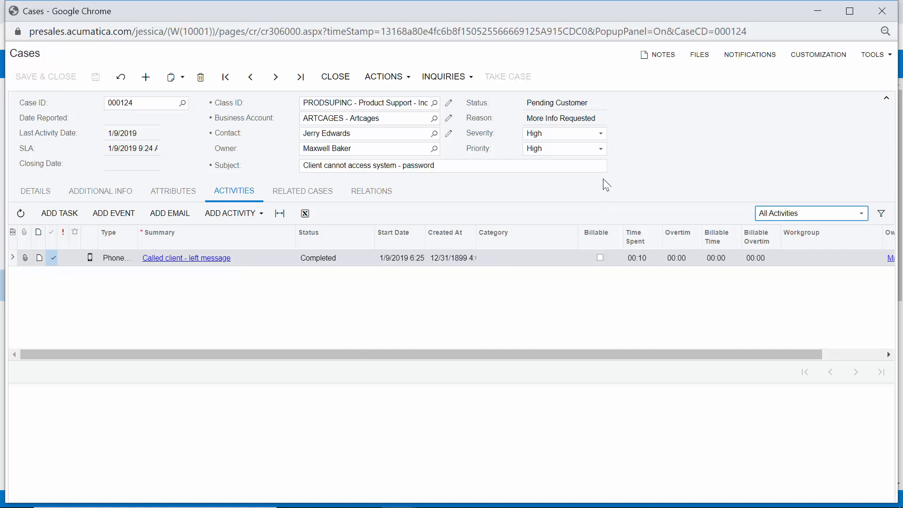
pyautogui.click(626, 126)
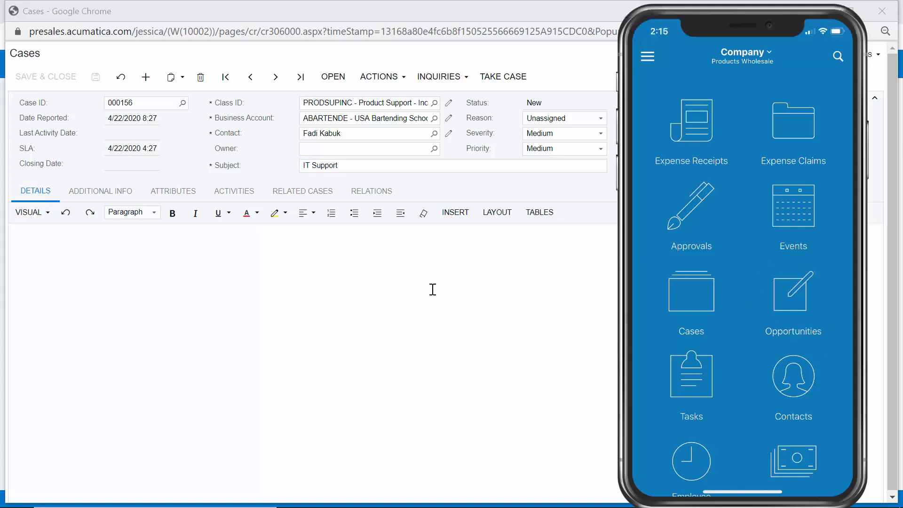
# Open the Cases list in the Acumatica mobile app and look through its filter options and cases.
pyautogui.click(724, 311)
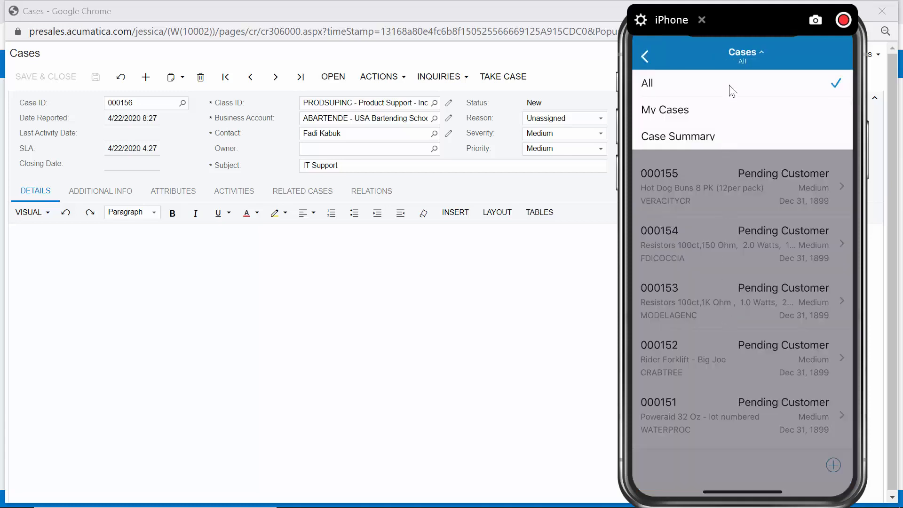
pyautogui.click(740, 218)
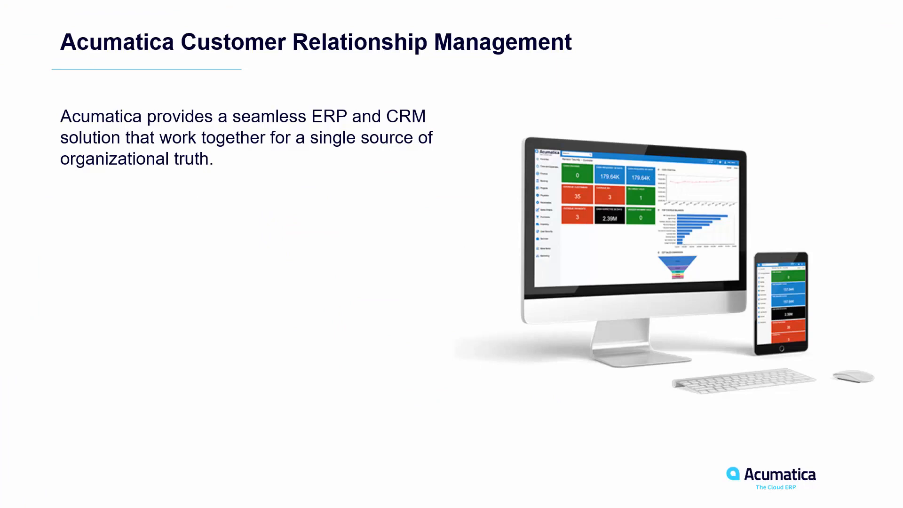
pyautogui.press('Right')
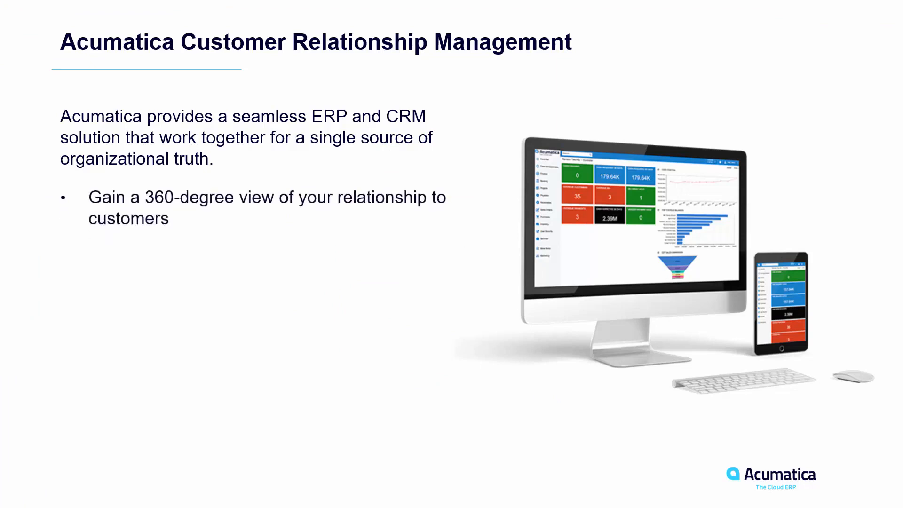
pyautogui.press('Right')
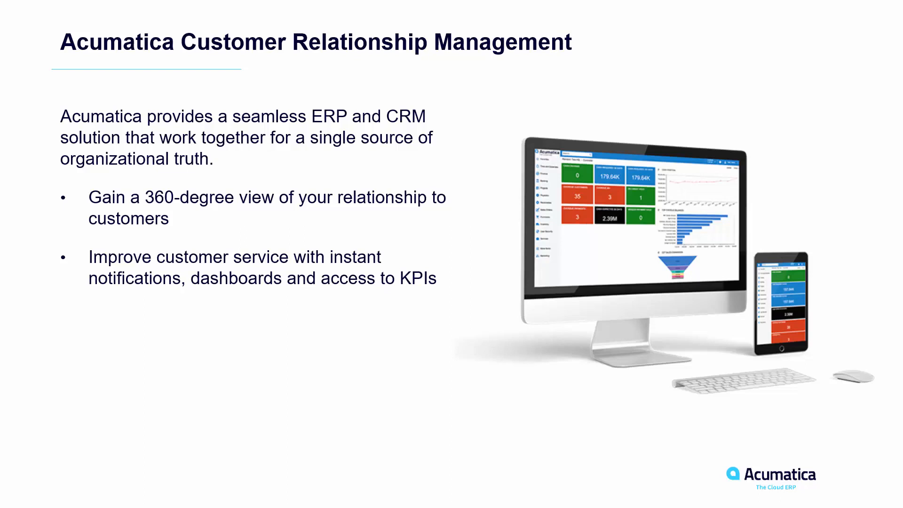
pyautogui.press('Right')
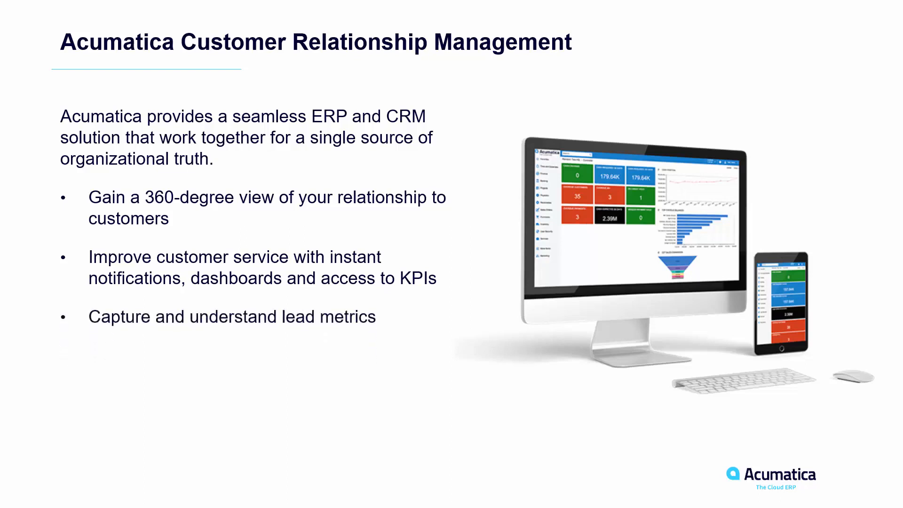
pyautogui.press('Right')
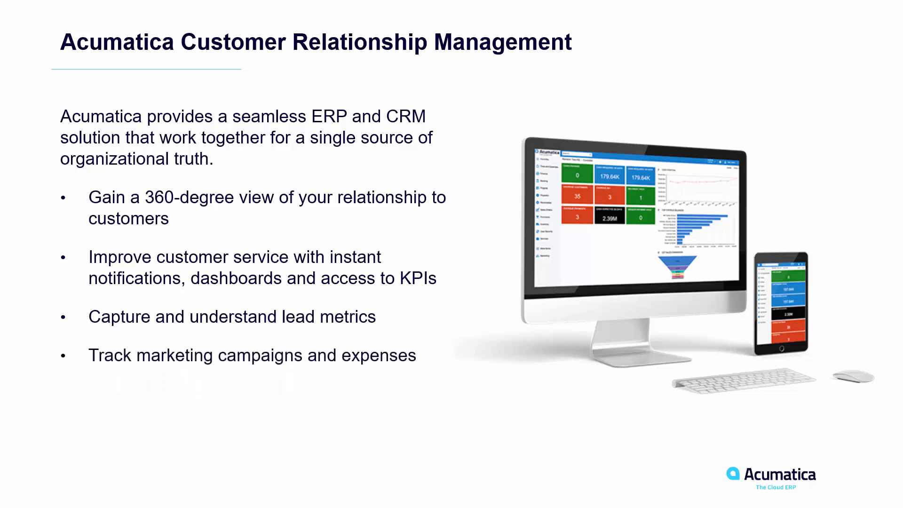